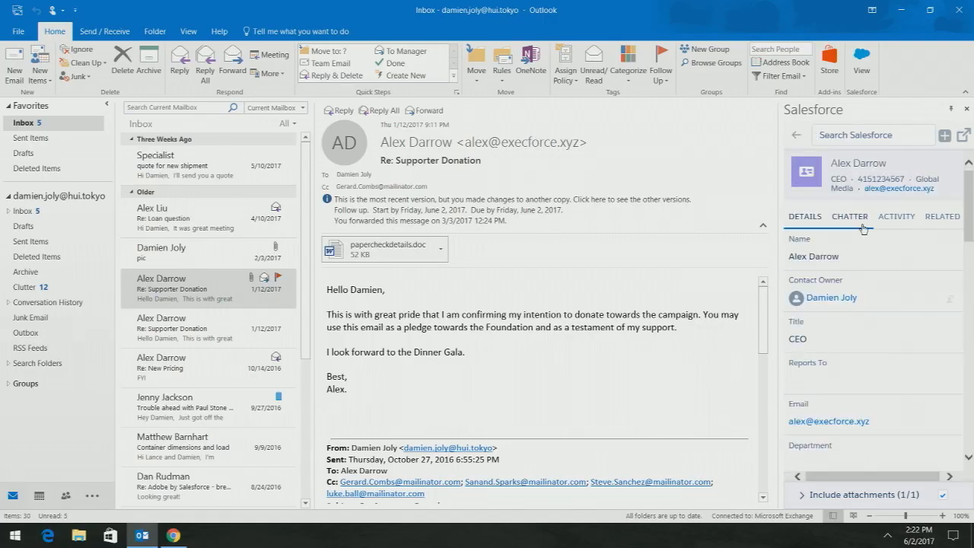
# Review the sender contact's activity and the email's related records, view the Global Media account details, and return to the record list.
pyautogui.click(895, 218)
pyautogui.scroll(-2, 821, 375)
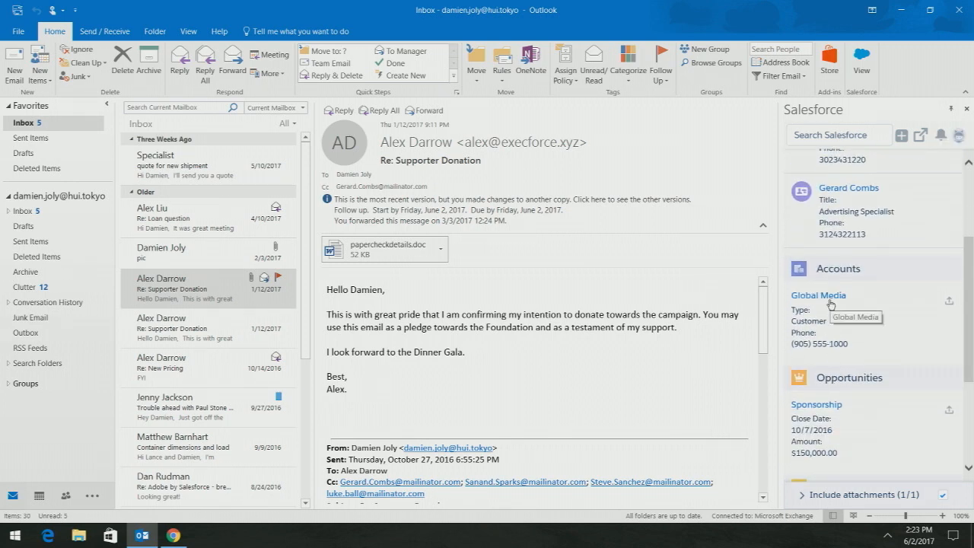
pyautogui.scroll(2, 826, 334)
pyautogui.scroll(-2, 826, 392)
pyautogui.click(819, 295)
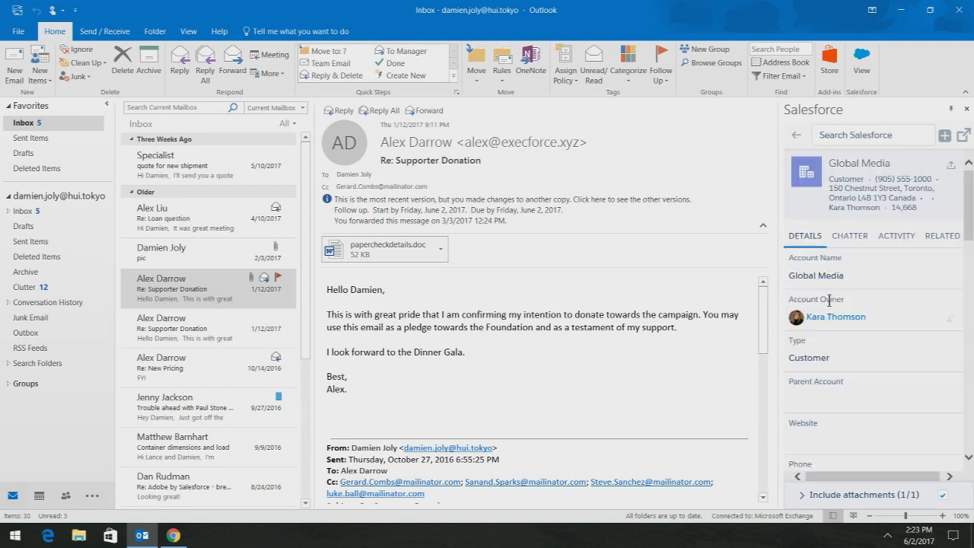
pyautogui.click(799, 135)
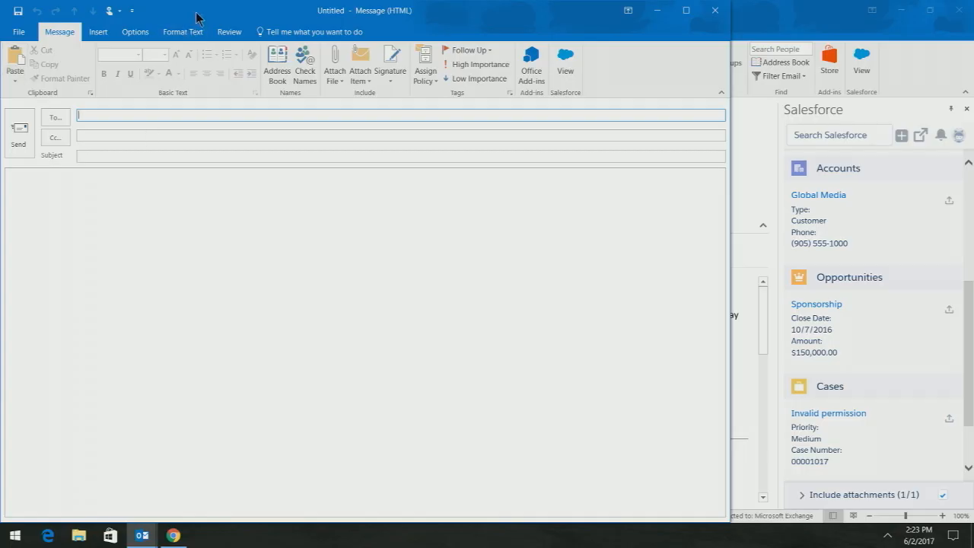
# Maximize the new message window and address the email to the contact.
pyautogui.moveTo(195, 17); pyautogui.dragTo(314, 22)
pyautogui.click(805, 14)
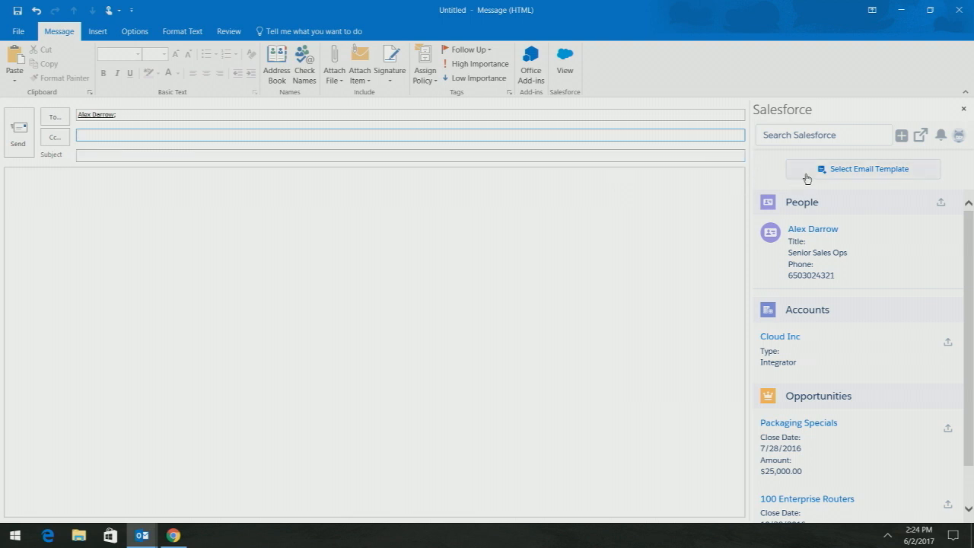
# In the Salesforce email template selection, relate the email to the Packaging Specials opportunity.
pyautogui.click(850, 181)
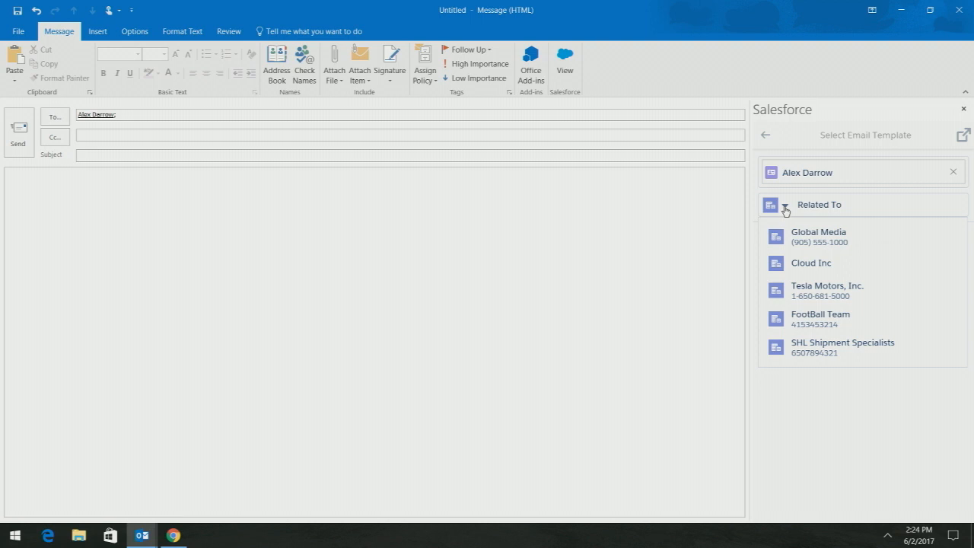
pyautogui.click(786, 207)
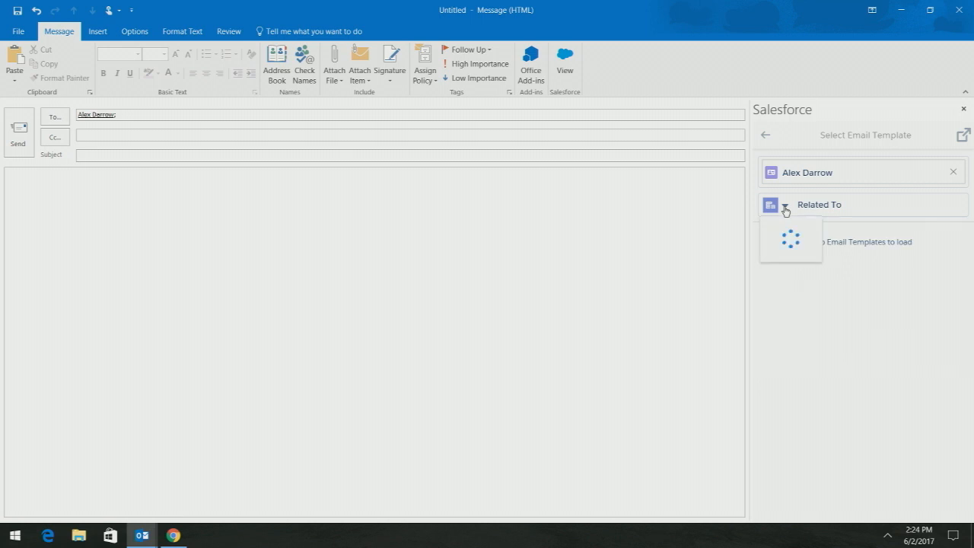
pyautogui.scroll(-2, 799, 335)
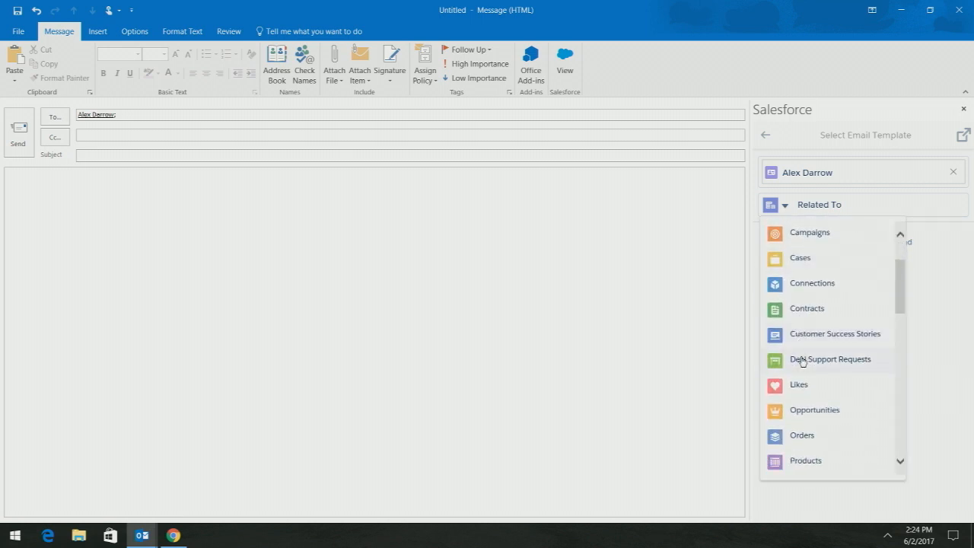
pyautogui.click(806, 419)
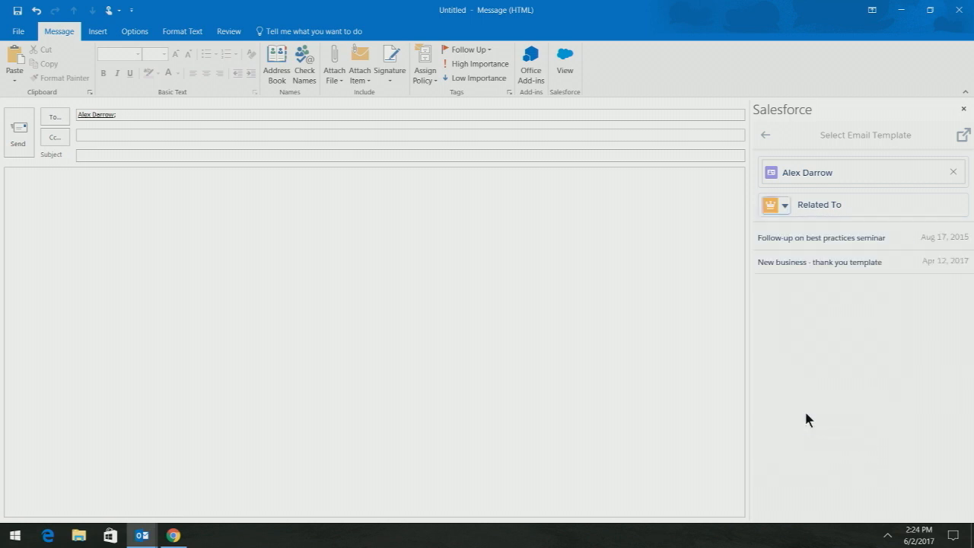
pyautogui.click(816, 205)
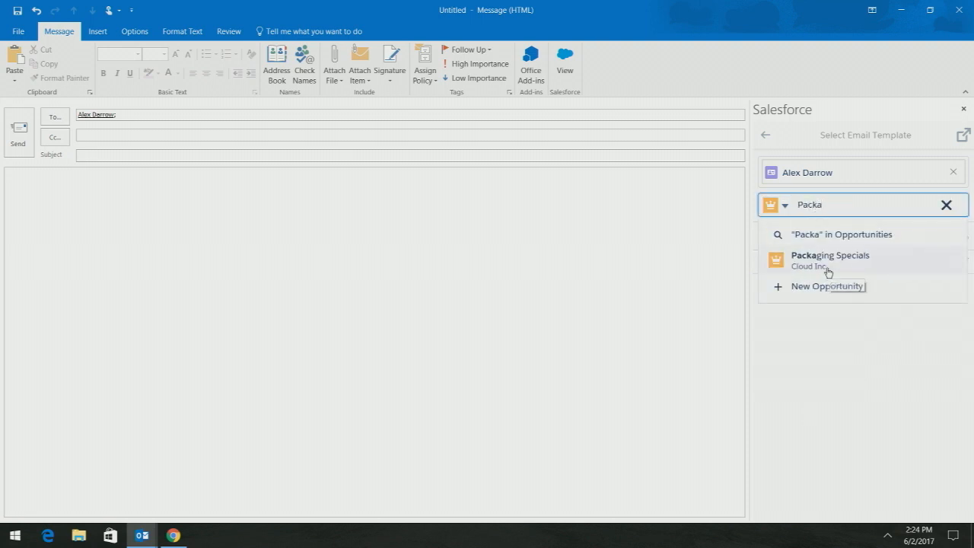
pyautogui.click(828, 260)
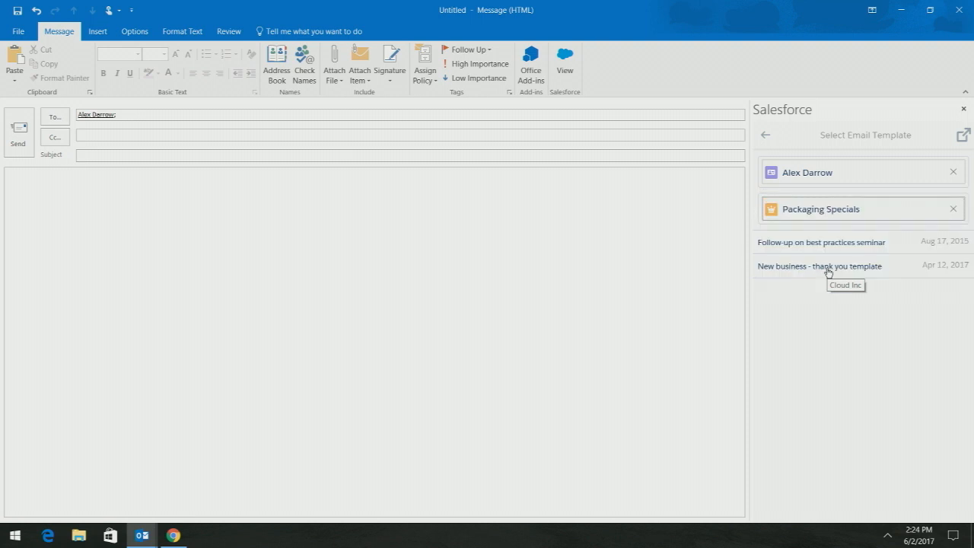
# Apply the "New business - thank you template" over the current email and return to the related records.
pyautogui.click(823, 266)
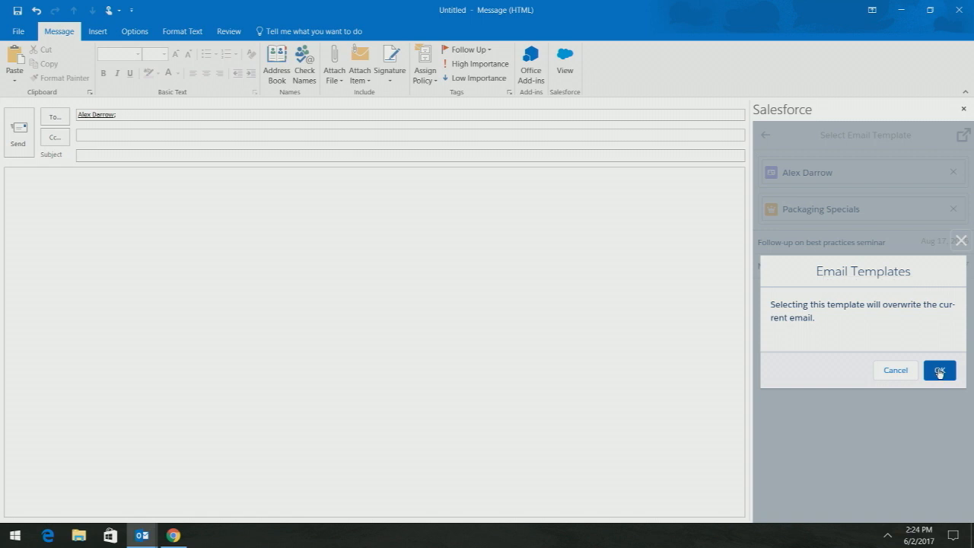
pyautogui.click(940, 372)
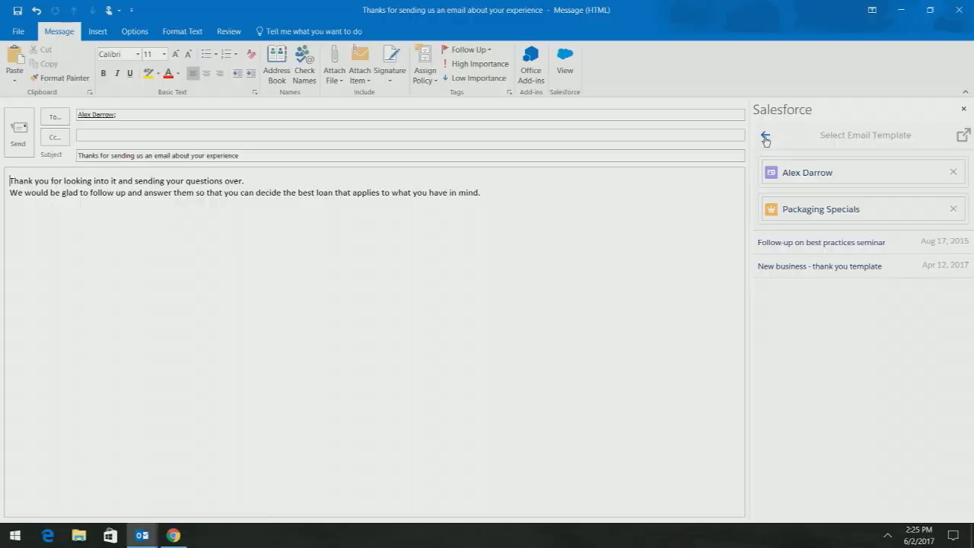
pyautogui.click(764, 136)
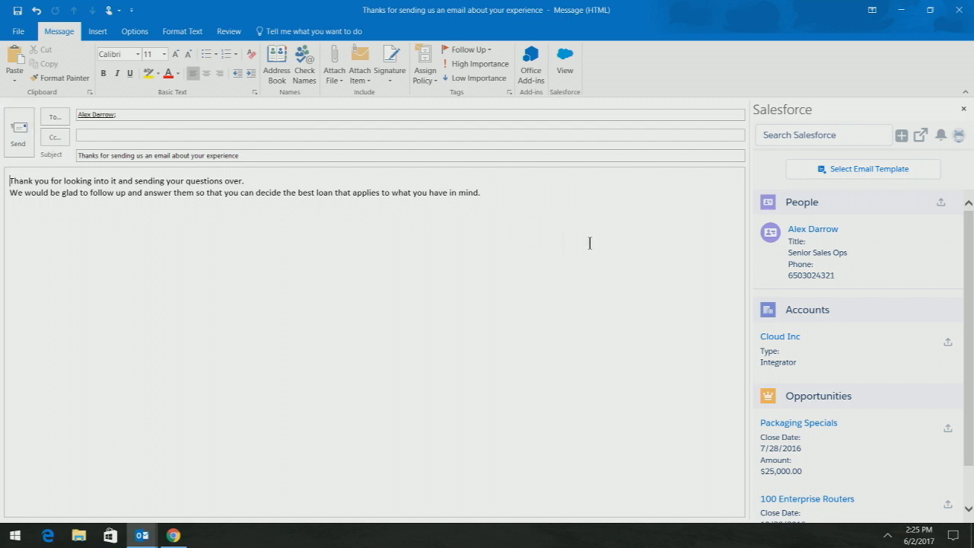
# Relate the email to all people records and the Packaging Specials opportunity, and send it.
pyautogui.click(942, 204)
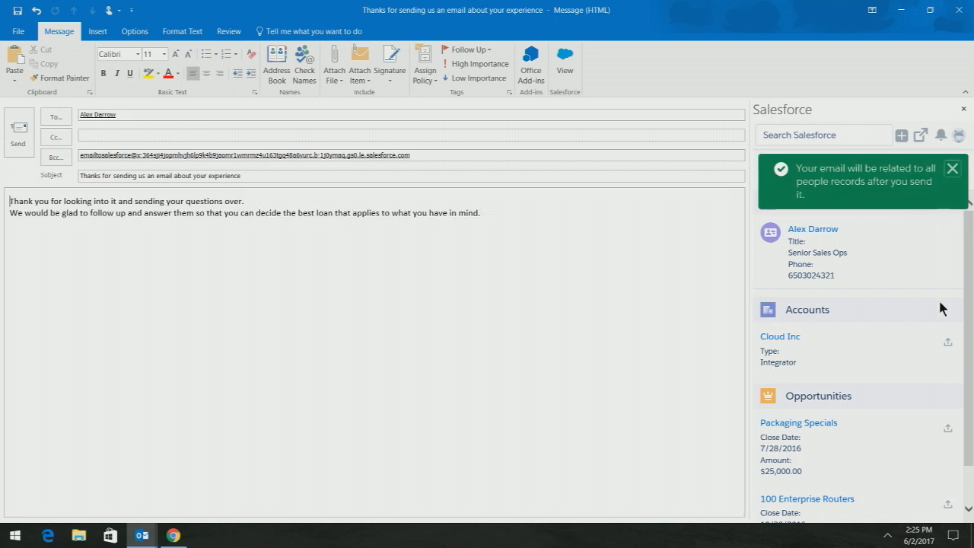
pyautogui.click(948, 429)
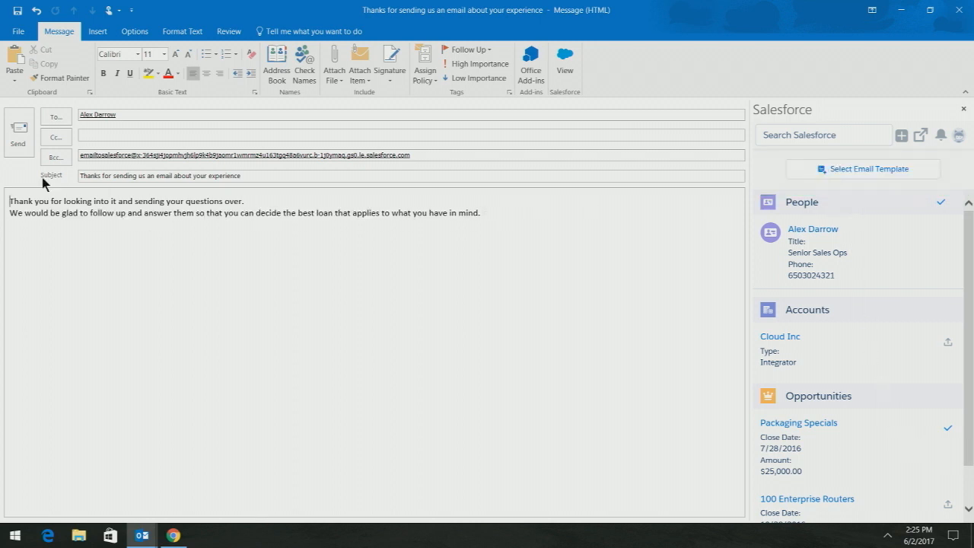
pyautogui.click(20, 144)
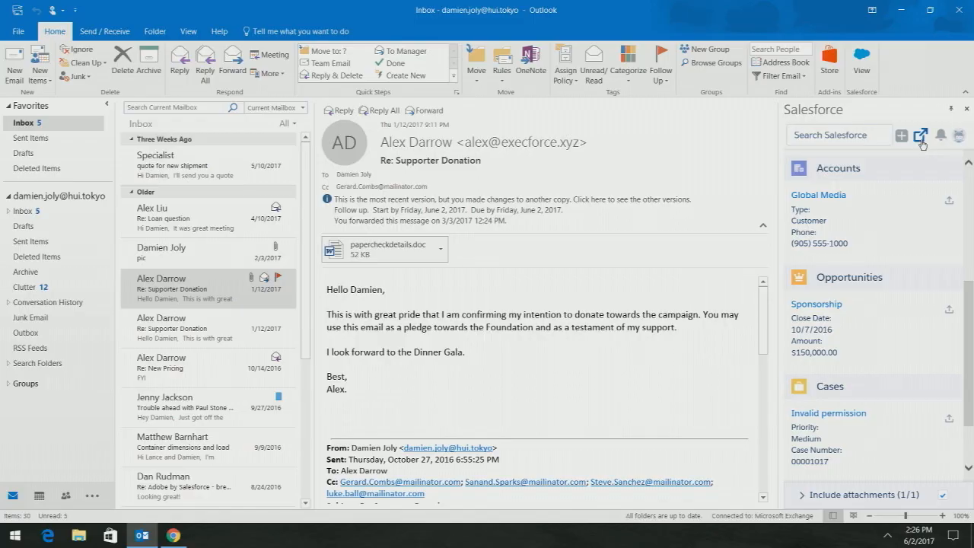
# View the full Salesforce home page in the browser, return to Outlook, and view the Global Media account from the add-in.
pyautogui.click(920, 138)
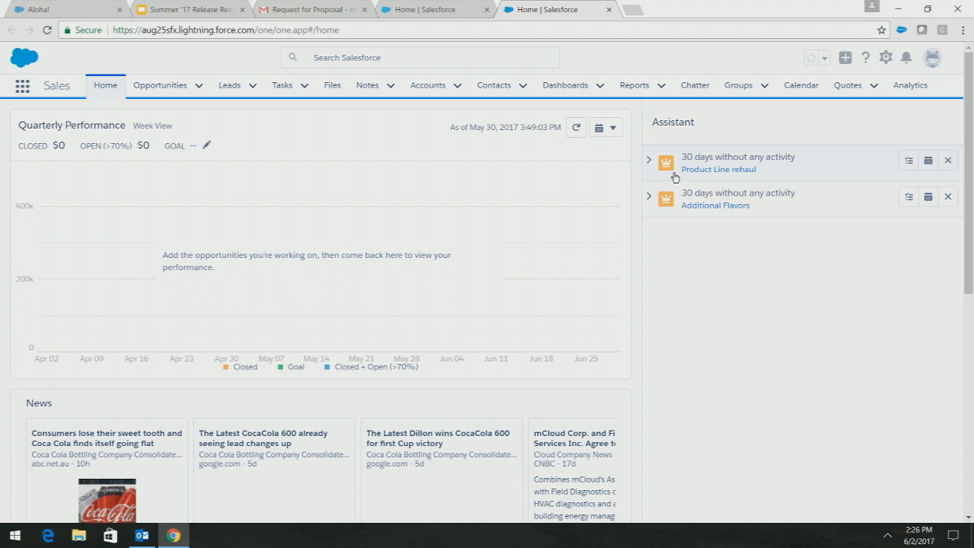
pyautogui.click(897, 8)
pyautogui.click(814, 183)
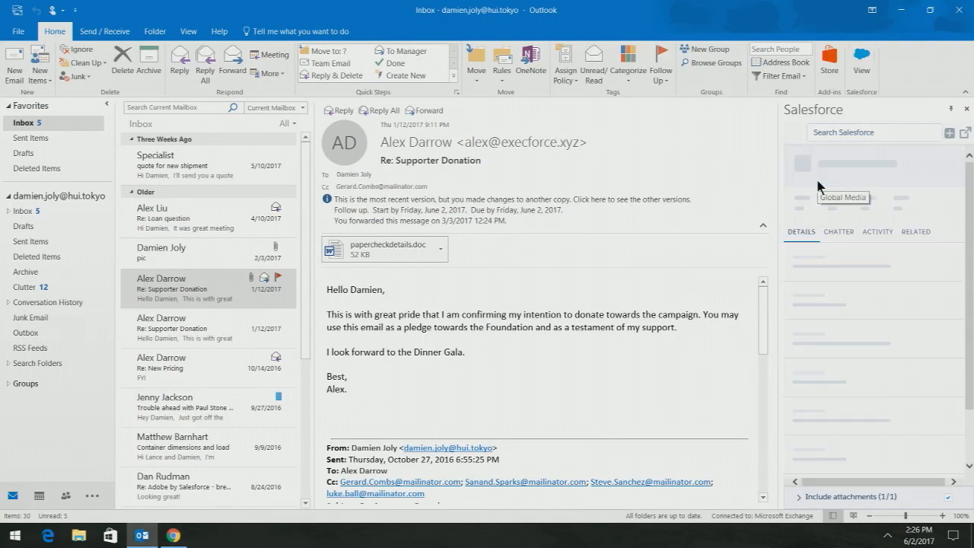
pyautogui.click(962, 137)
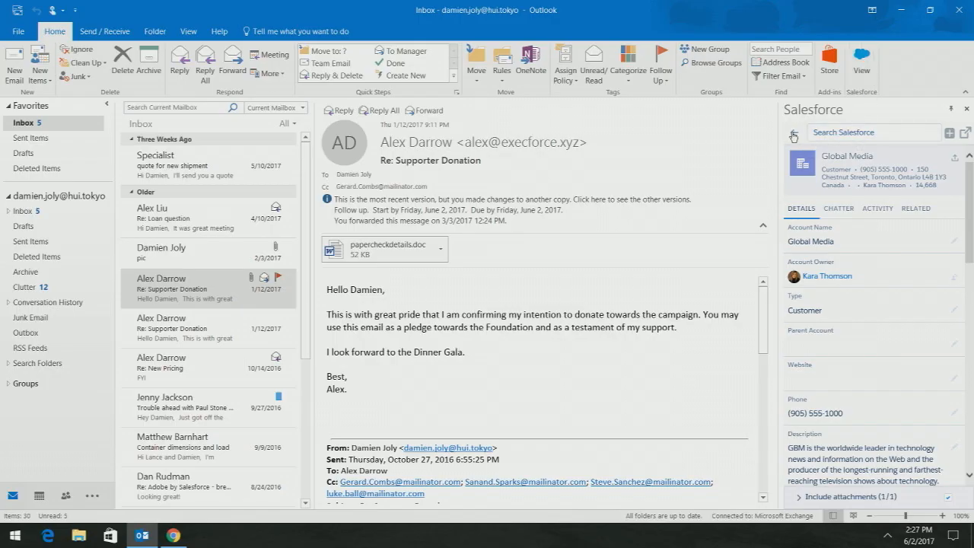
pyautogui.click(793, 135)
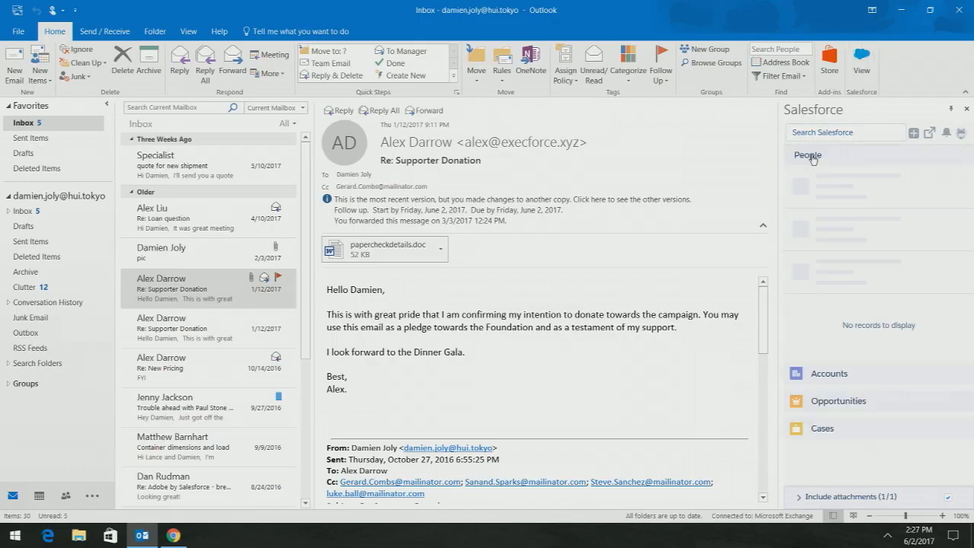
# Examine the fields of the New Custom Lead form and close it without saving.
pyautogui.click(914, 135)
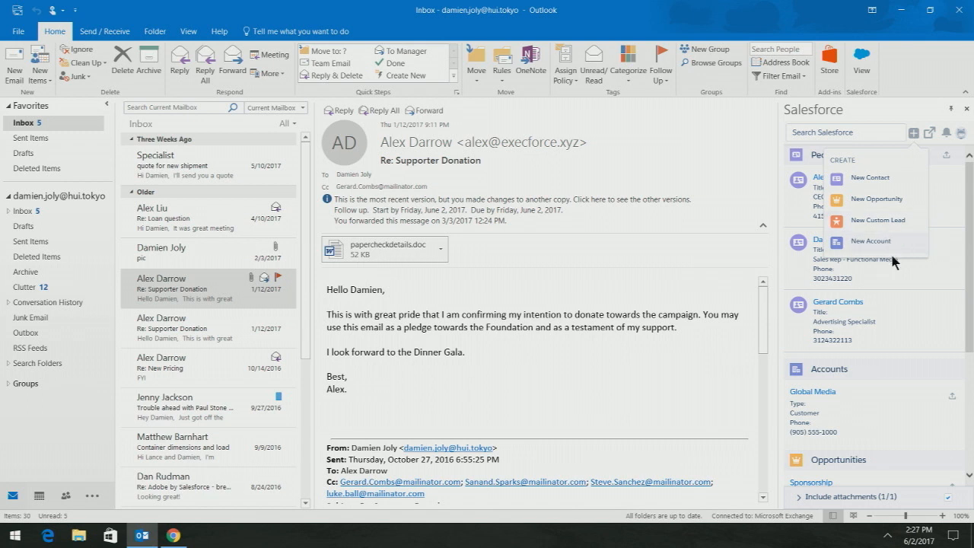
pyautogui.click(897, 220)
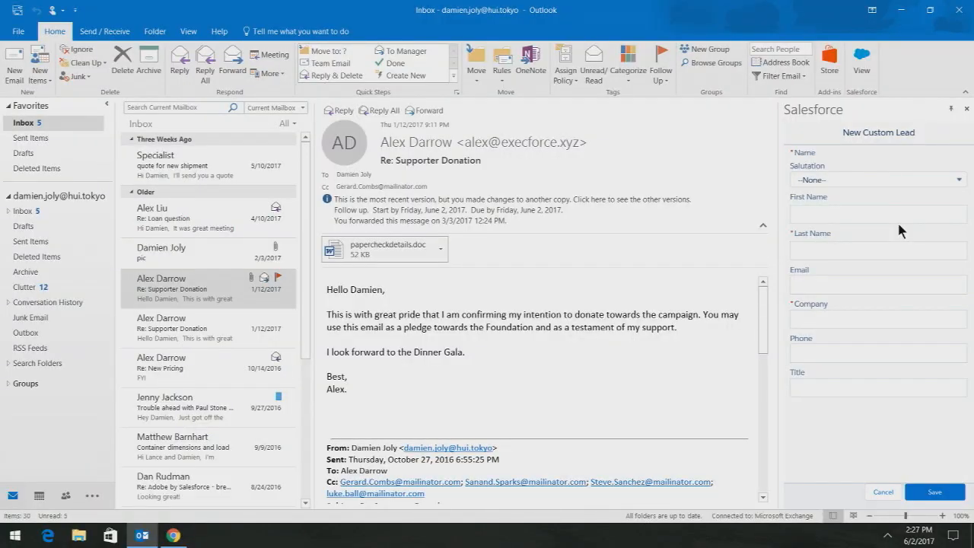
pyautogui.click(885, 492)
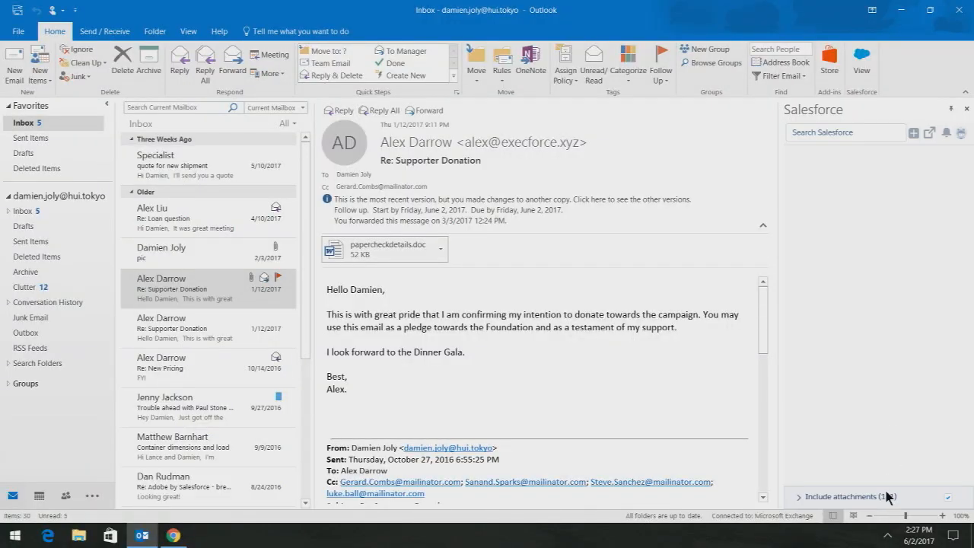
# Search Salesforce for "Pack" and open the Packaging Specials opportunity.
pyautogui.click(850, 135)
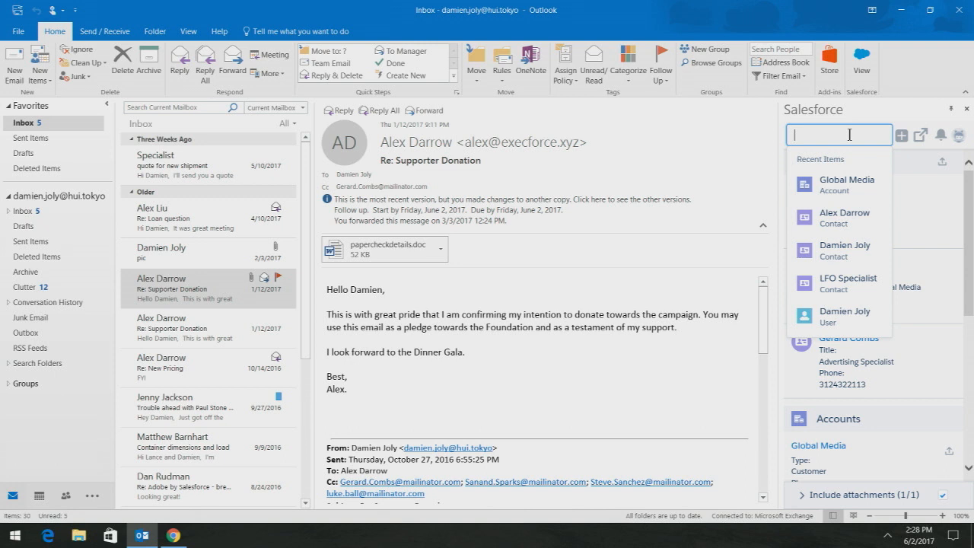
pyautogui.write('Pack')
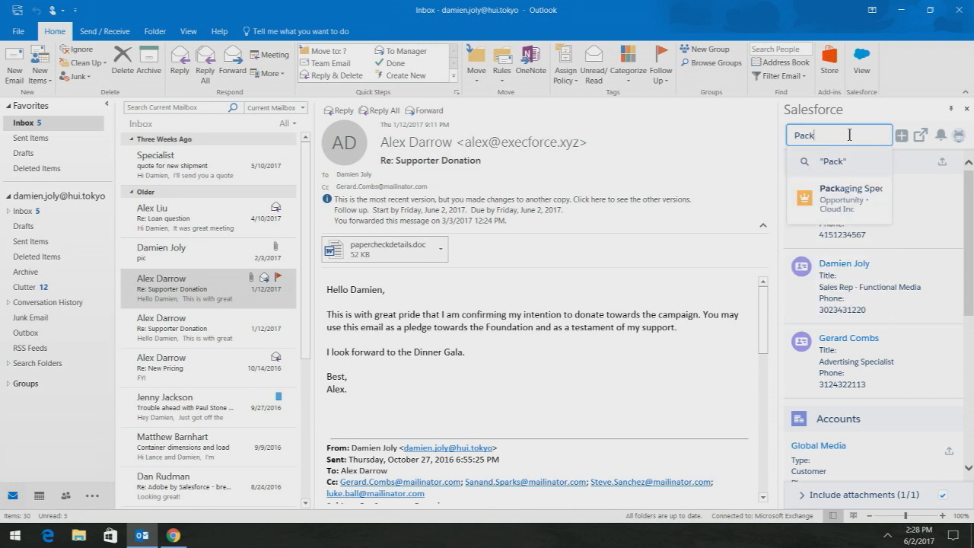
pyautogui.click(848, 195)
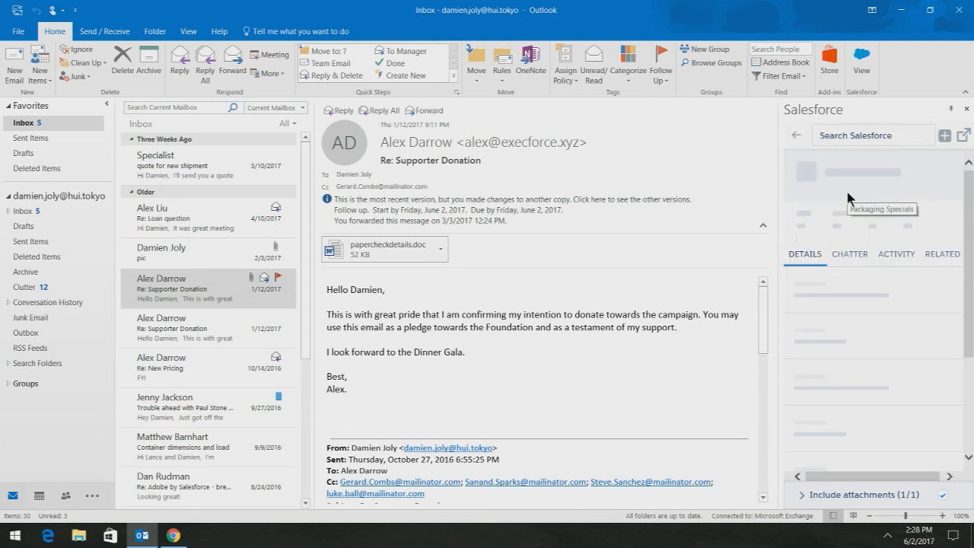